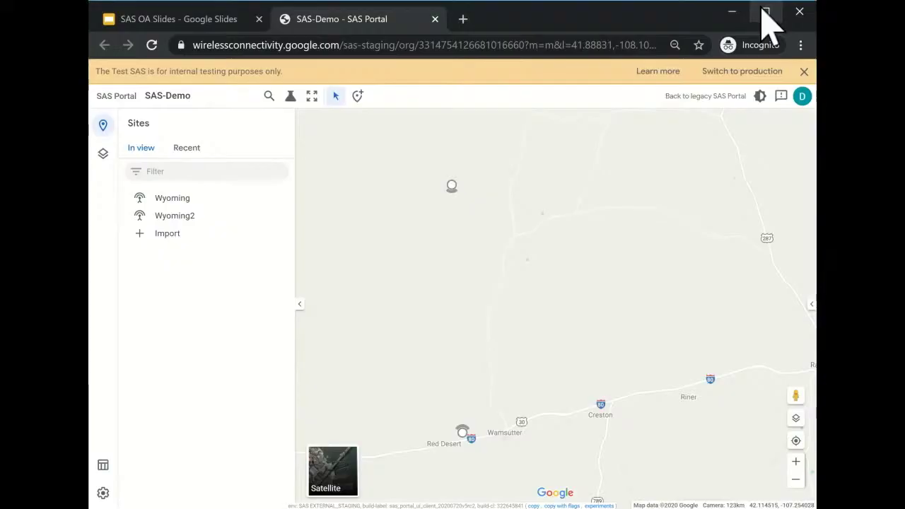
Go full screen, close the Test SAS notice, and open the Wyoming site at 42.103000, -108.103000.
{"action": "key", "text": "F11"}
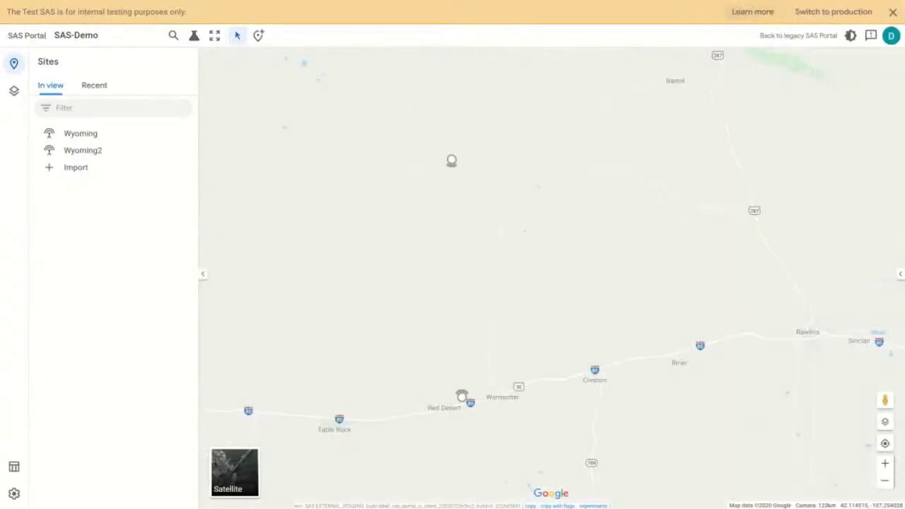
{"action": "left_click", "coordinate": [893, 12]}
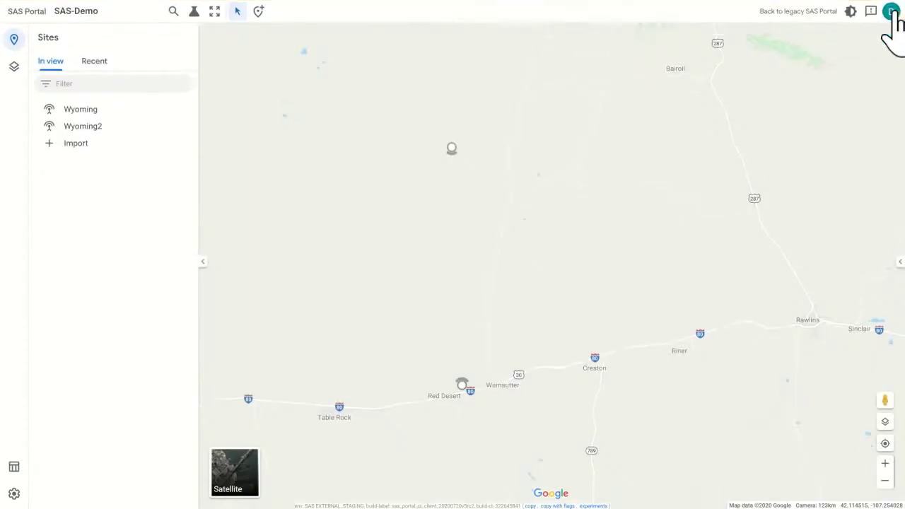
{"action": "left_click", "coordinate": [451, 148]}
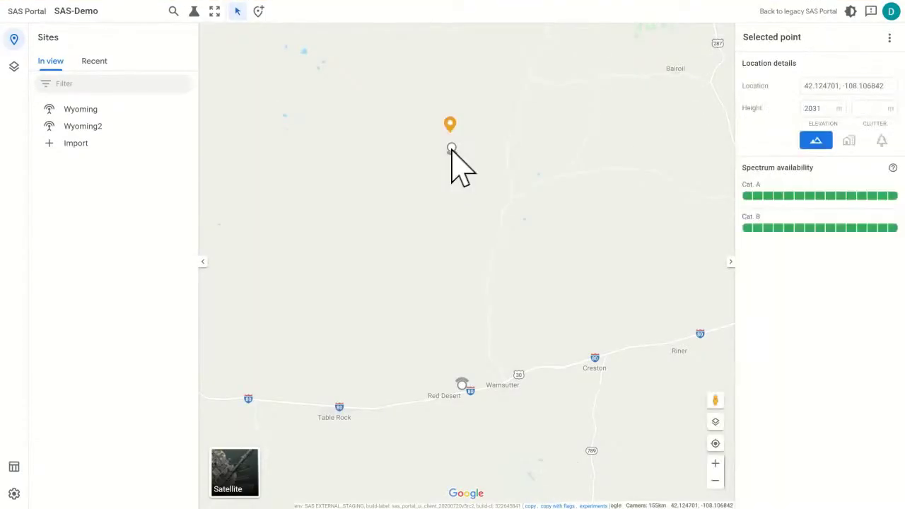
{"action": "left_click", "coordinate": [452, 148]}
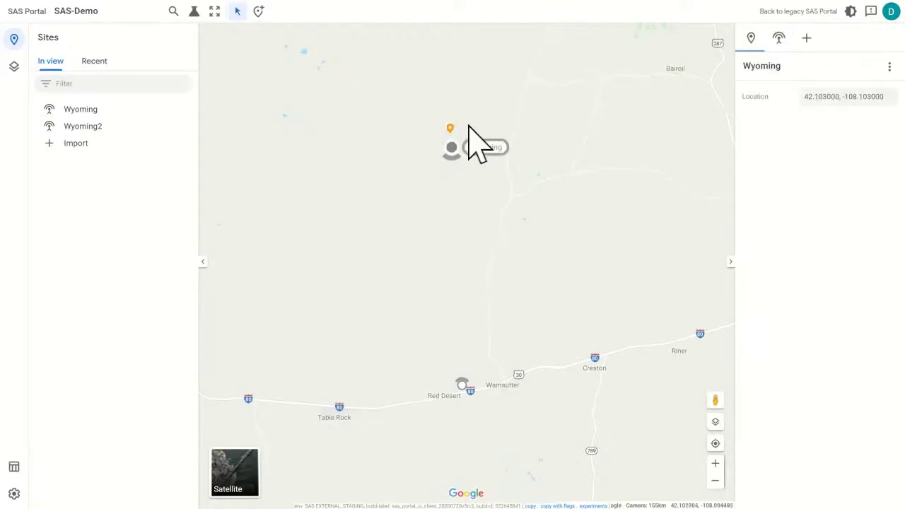
{"action": "key", "text": "Escape"}
{"action": "left_click", "coordinate": [451, 149]}
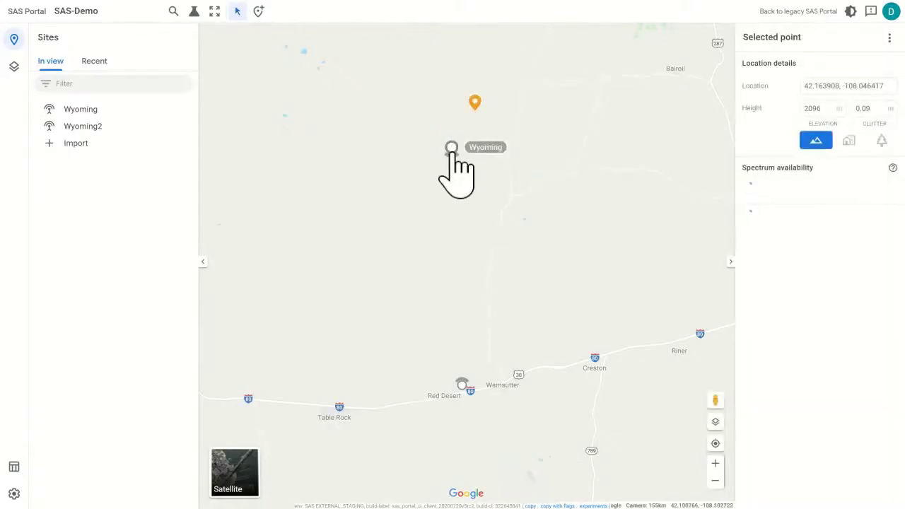
{"action": "key", "text": "Escape"}
{"action": "left_click", "coordinate": [451, 148]}
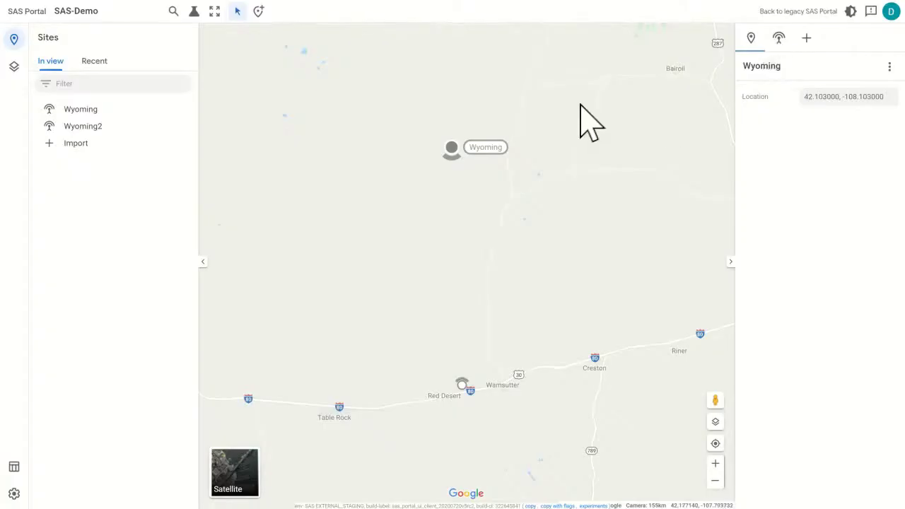
Change the Wyoming antenna azimuth to 179 degrees, then bring up the account menu.
{"action": "left_click", "coordinate": [779, 43]}
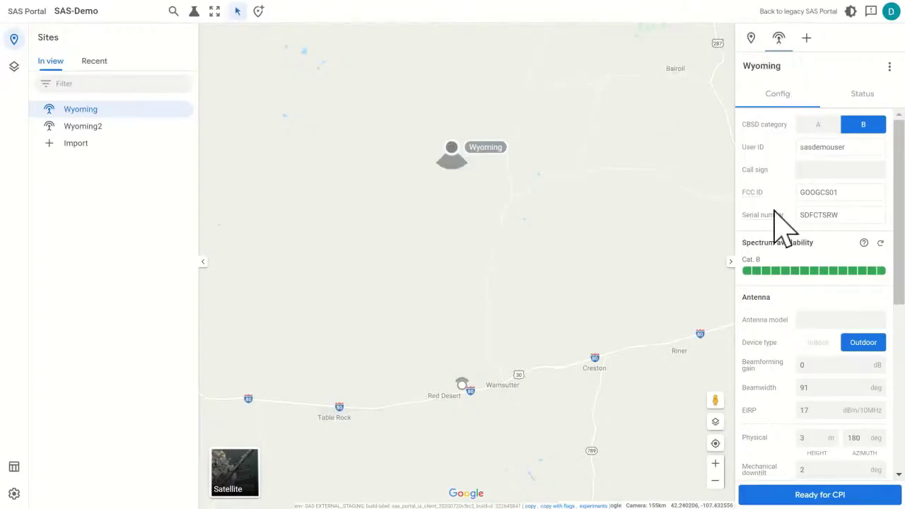
{"action": "mouse_move", "coordinate": [823, 272]}
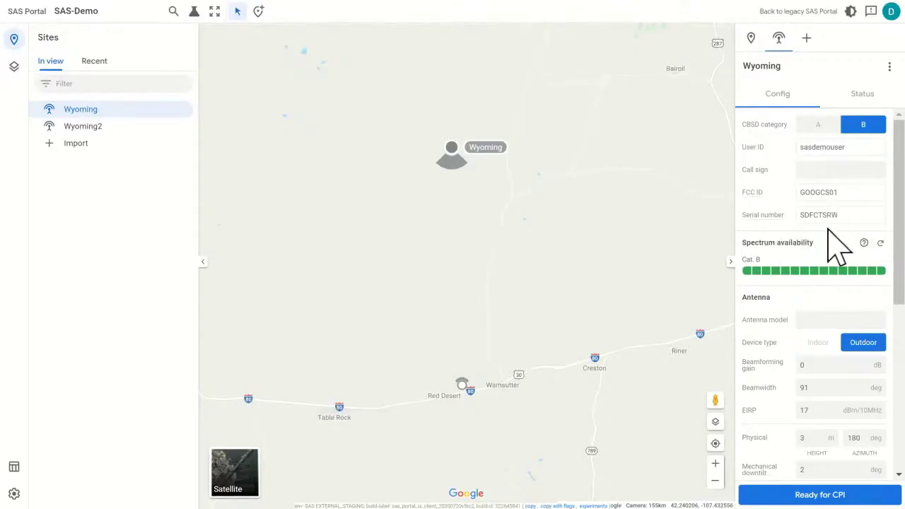
{"action": "left_click", "coordinate": [805, 387]}
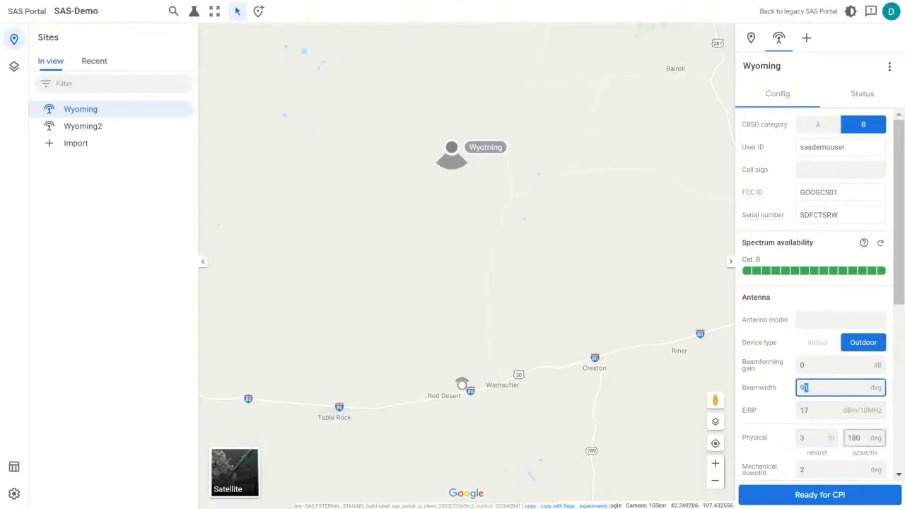
{"action": "double_click", "coordinate": [852, 437]}
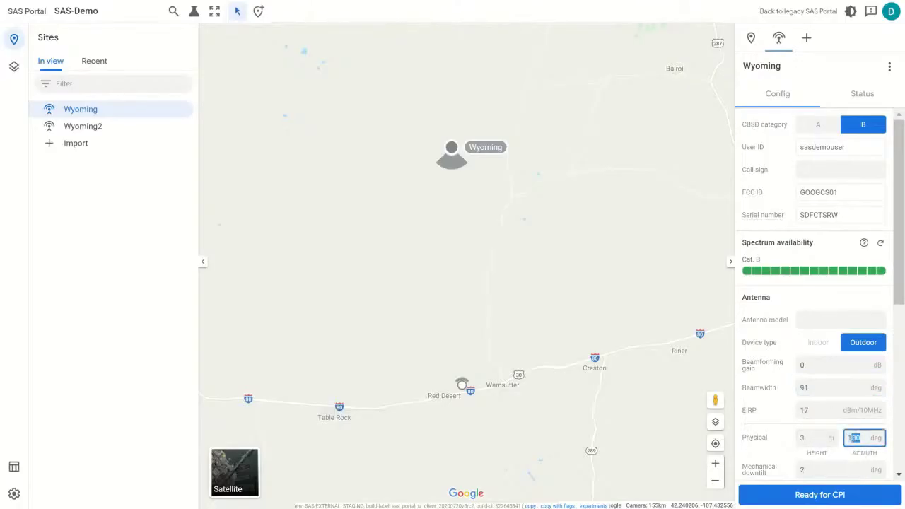
{"action": "type", "text": "170"}
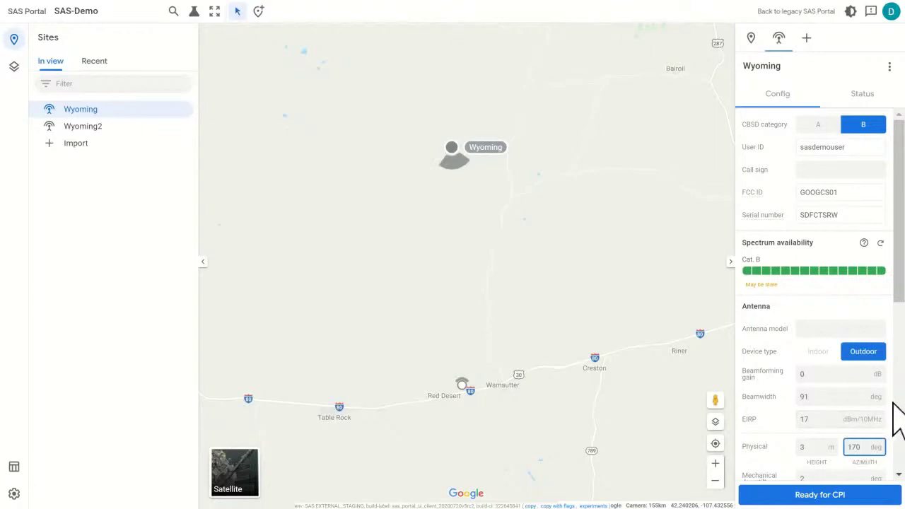
{"action": "key", "text": "BackSpace"}
{"action": "type", "text": "9"}
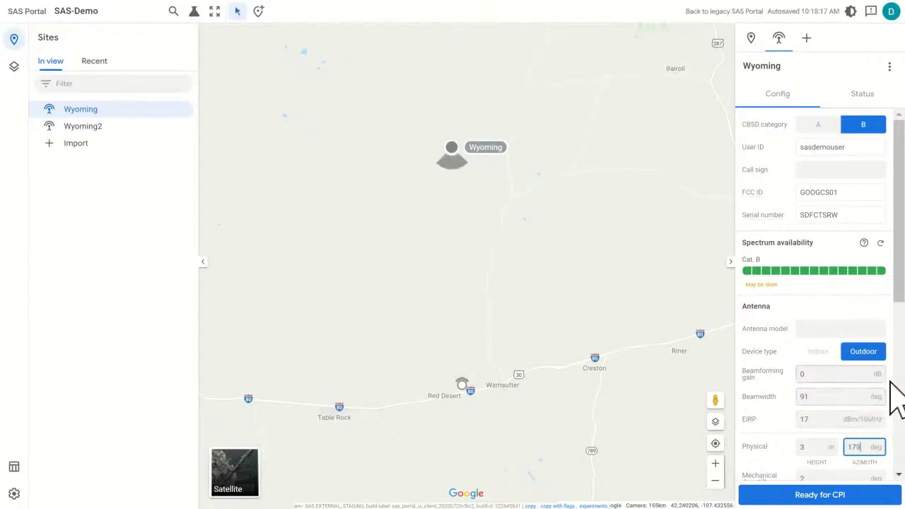
{"action": "scroll", "coordinate": [897, 283], "scroll_direction": "down", "scroll_amount": 2}
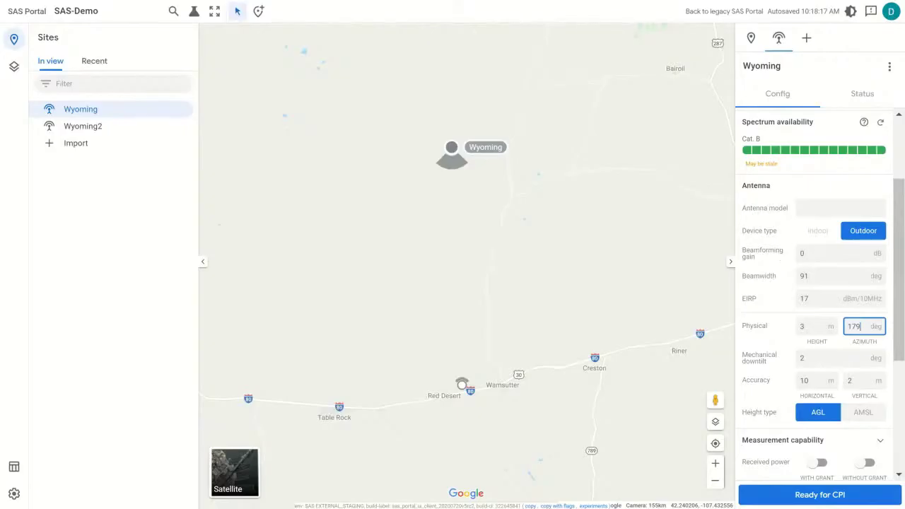
{"action": "left_click", "coordinate": [891, 12]}
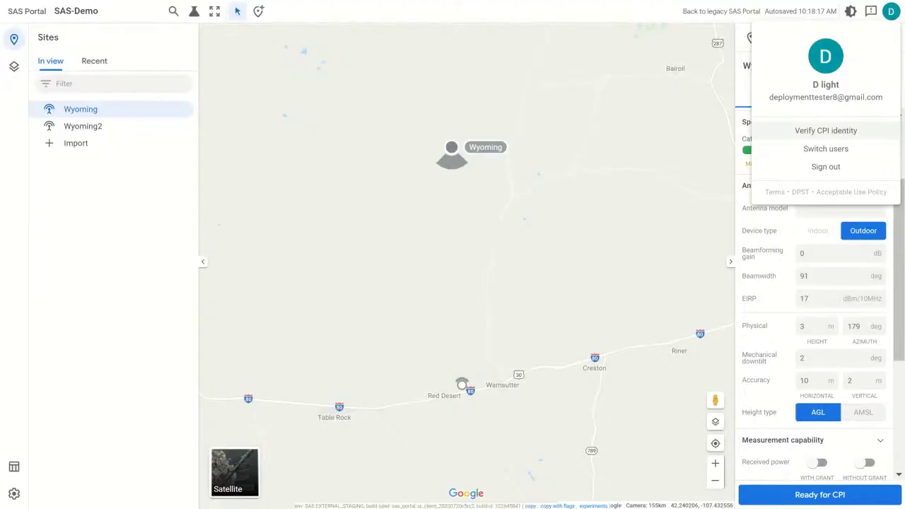
Choose Verify CPI identity from the account menu.
{"action": "left_click", "coordinate": [831, 131]}
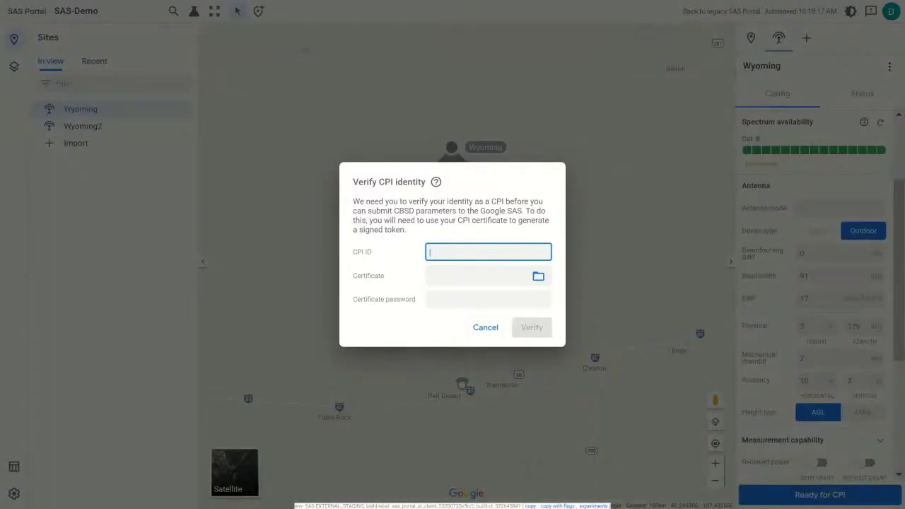
Replace the first CPI ID entry with the test CPI ID test_cpi_id_a.
{"action": "left_click_drag", "start_coordinate": [484, 253], "coordinate": [422, 258]}
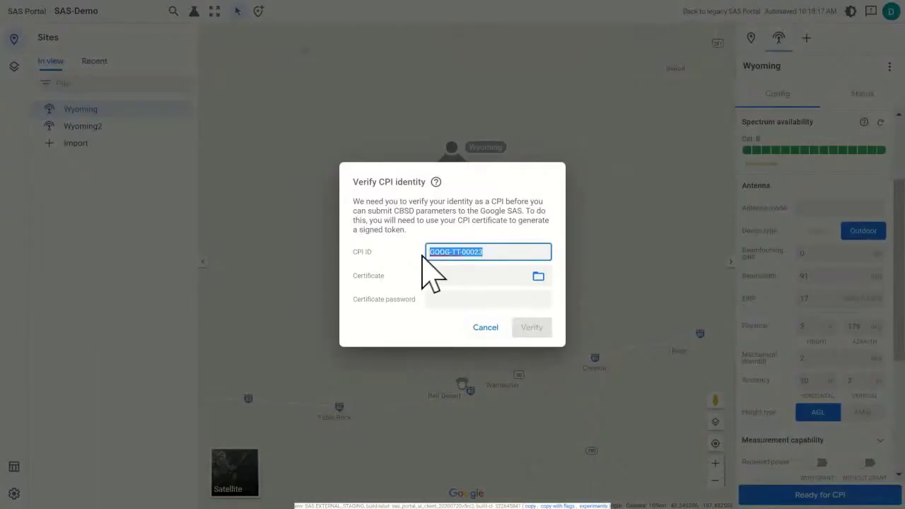
{"action": "type", "text": "test_c"}
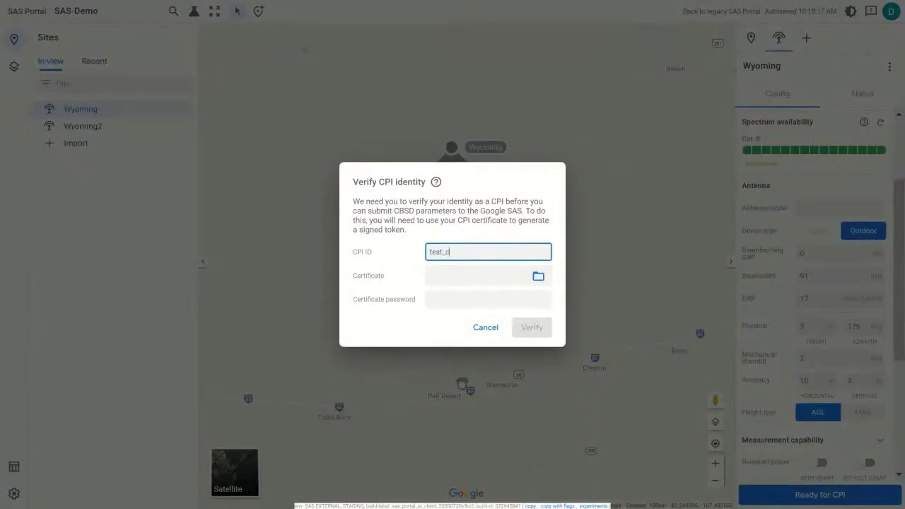
{"action": "type", "text": "pi_id_a"}
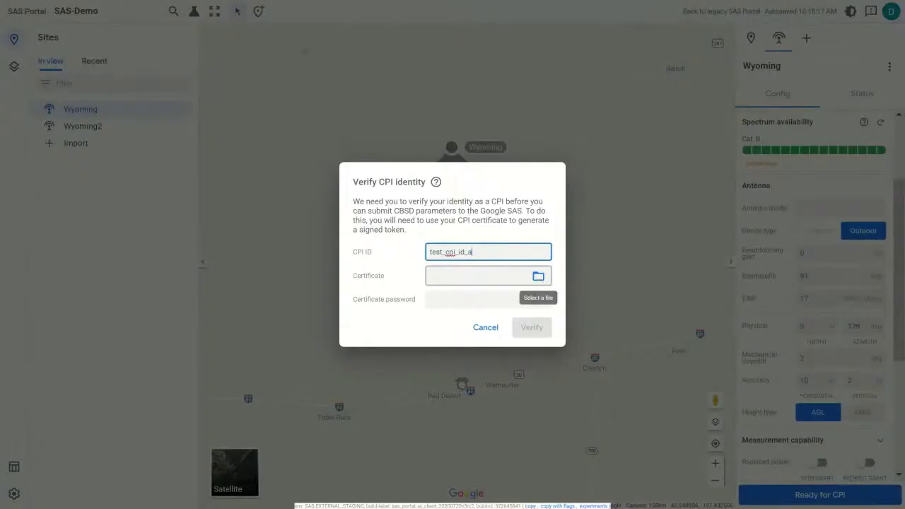
Attach test_cpi_id_a_certificate.p12 as the certificate file.
{"action": "left_click", "coordinate": [538, 277]}
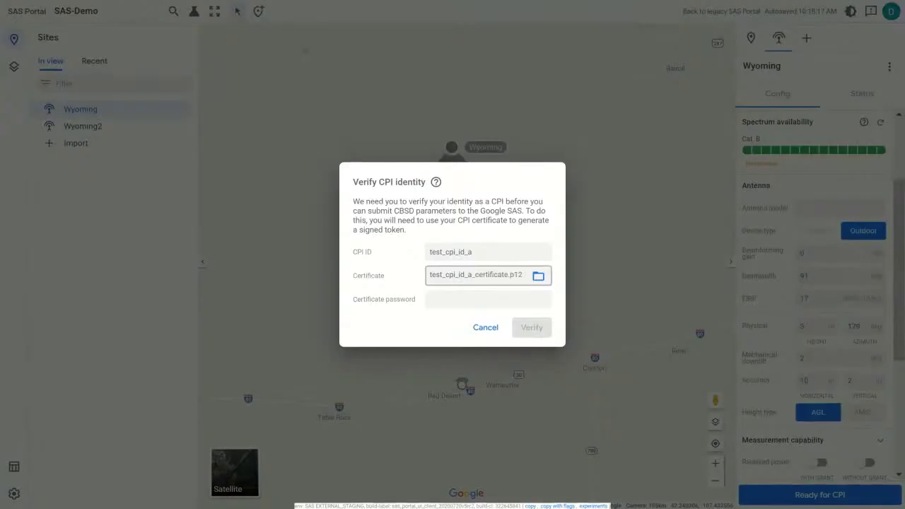
{"action": "left_click", "coordinate": [438, 299]}
Enter the certificate's password in the Certificate password field.
{"action": "left_click", "coordinate": [488, 299]}
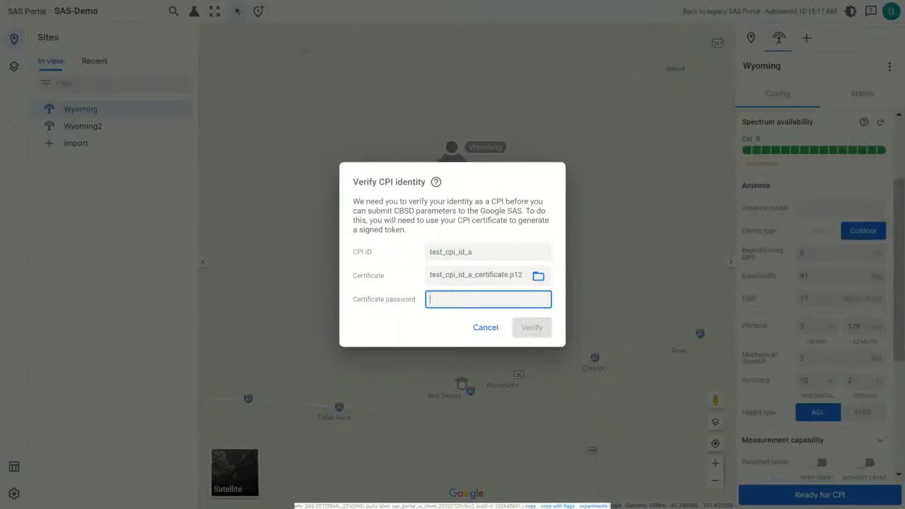
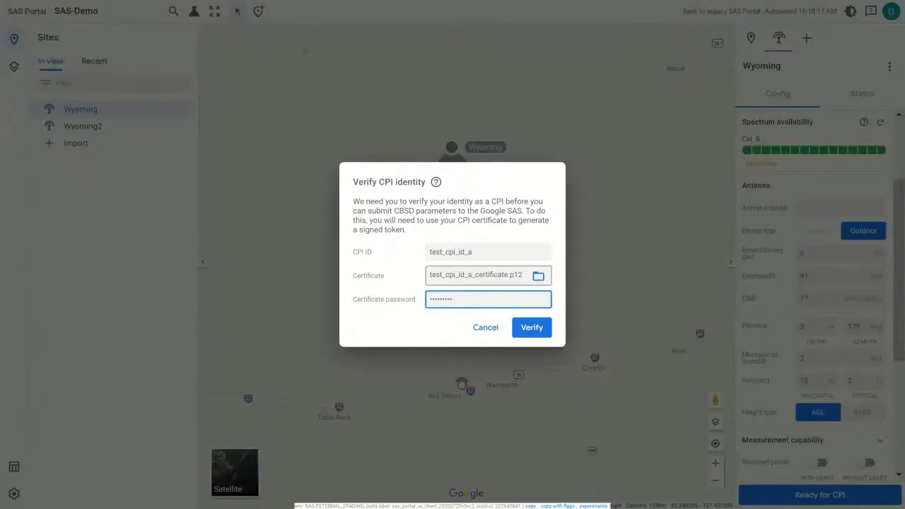
Verify the CPI identity, then start presenting the SAS OA Slides deck.
{"action": "left_click", "coordinate": [523, 329]}
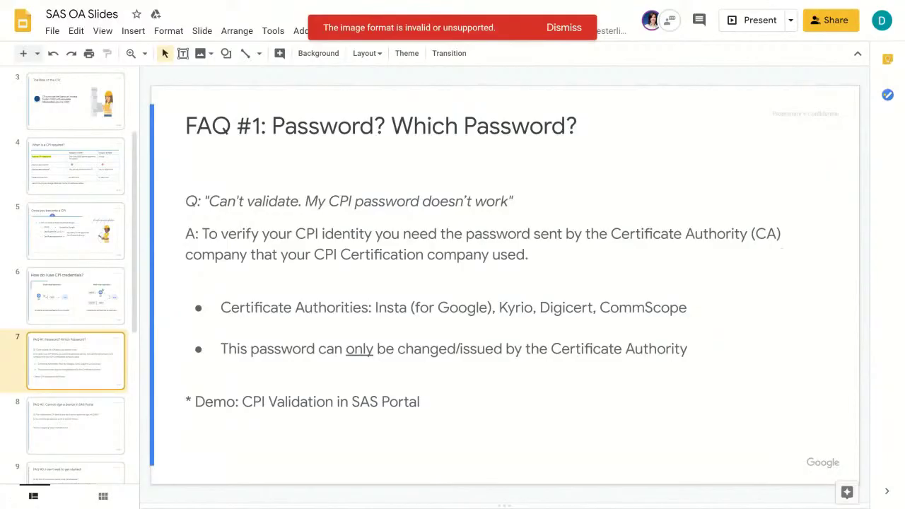
{"action": "left_click", "coordinate": [750, 22]}
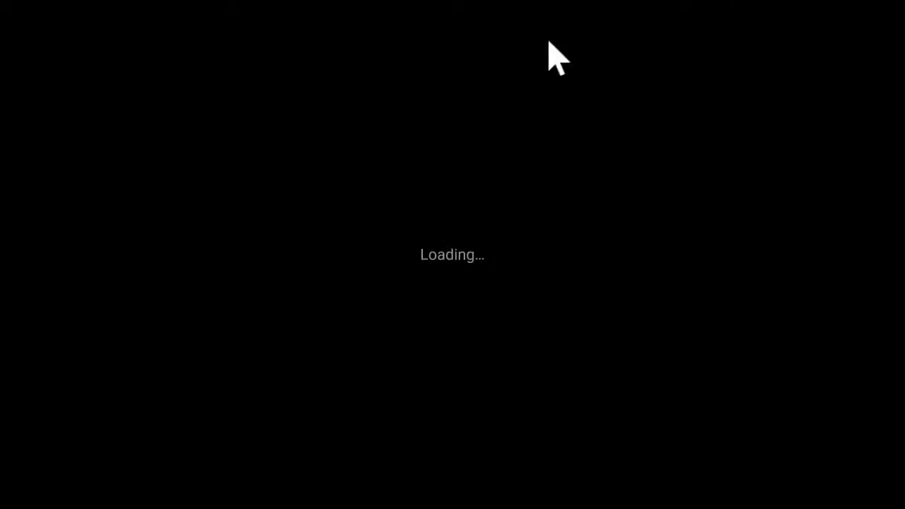
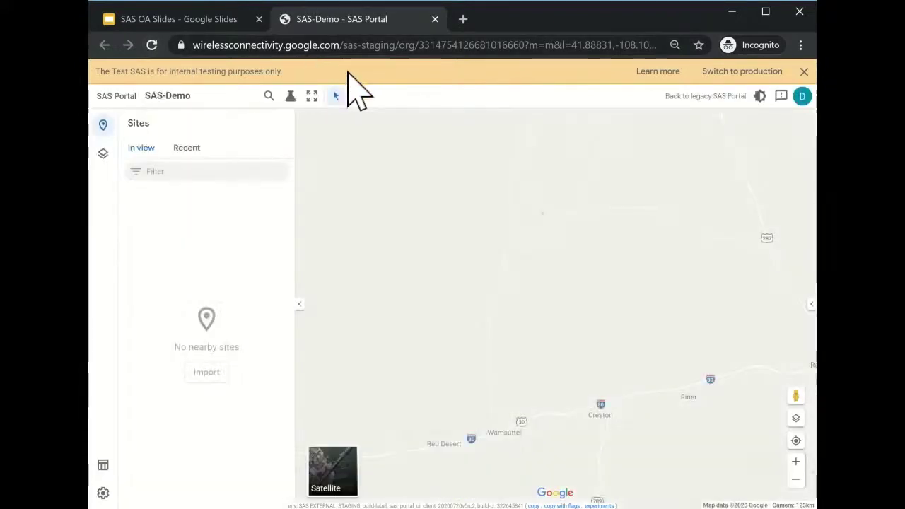
Dismiss the Test SAS banner, go fullscreen, and open the Wyoming device's configuration.
{"action": "left_click", "coordinate": [804, 72]}
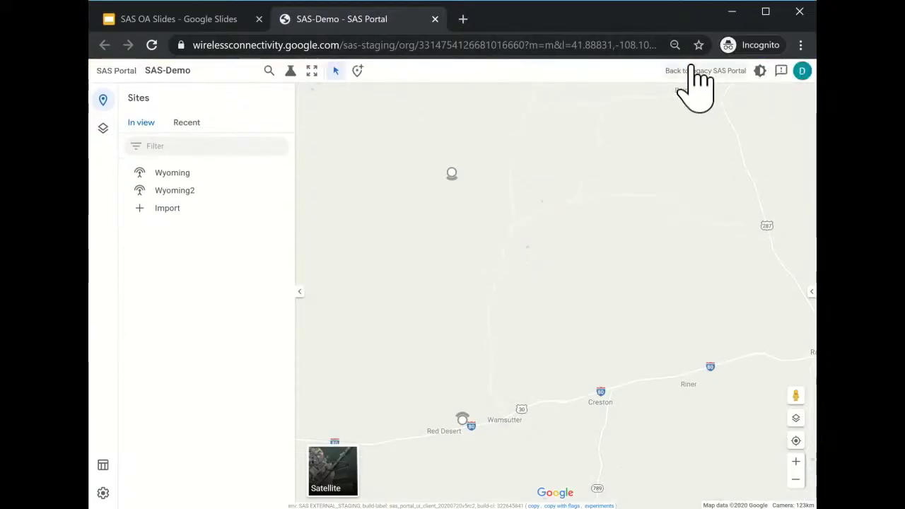
{"action": "key", "text": "F11"}
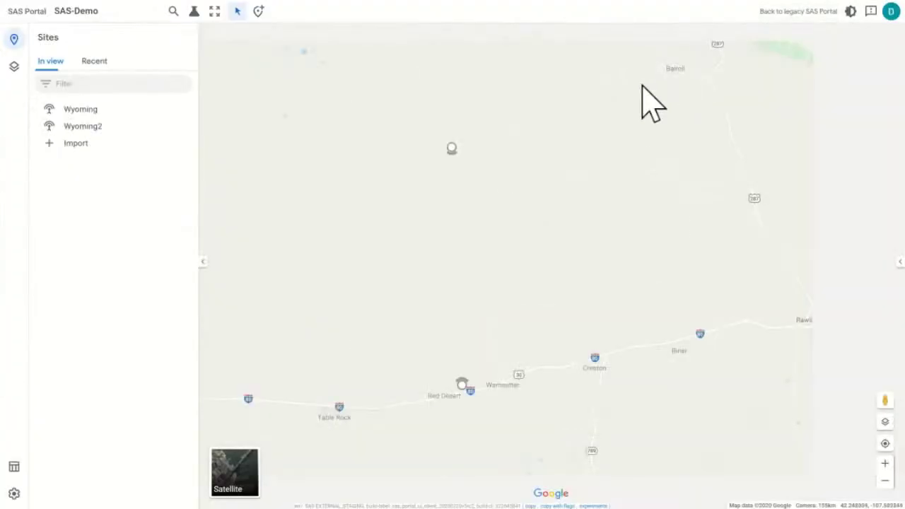
{"action": "left_click", "coordinate": [451, 150]}
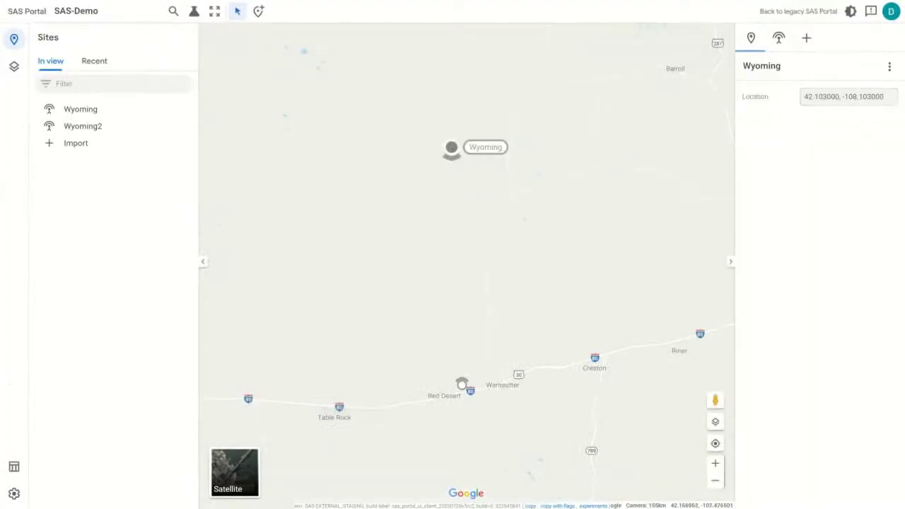
{"action": "left_click", "coordinate": [779, 39]}
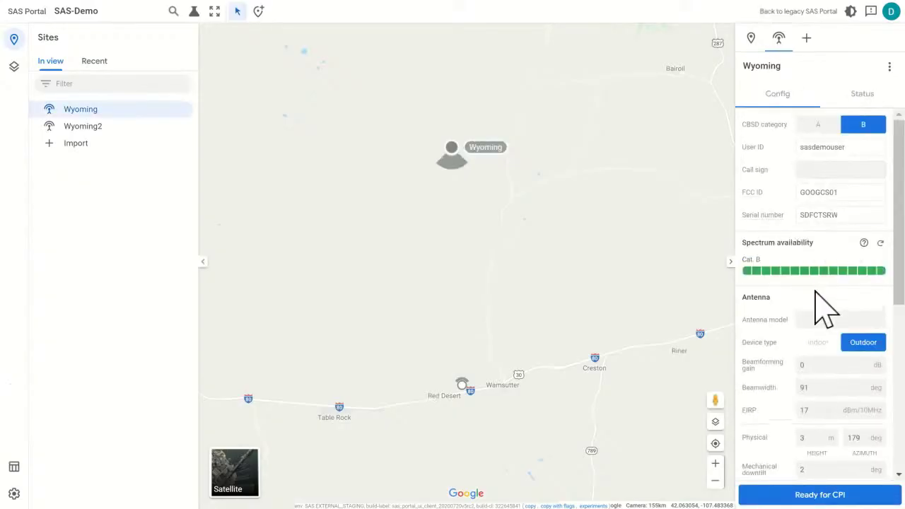
On the antenna tab, change Physical Azimuth from 179 to 178 degrees.
{"action": "left_click", "coordinate": [820, 387]}
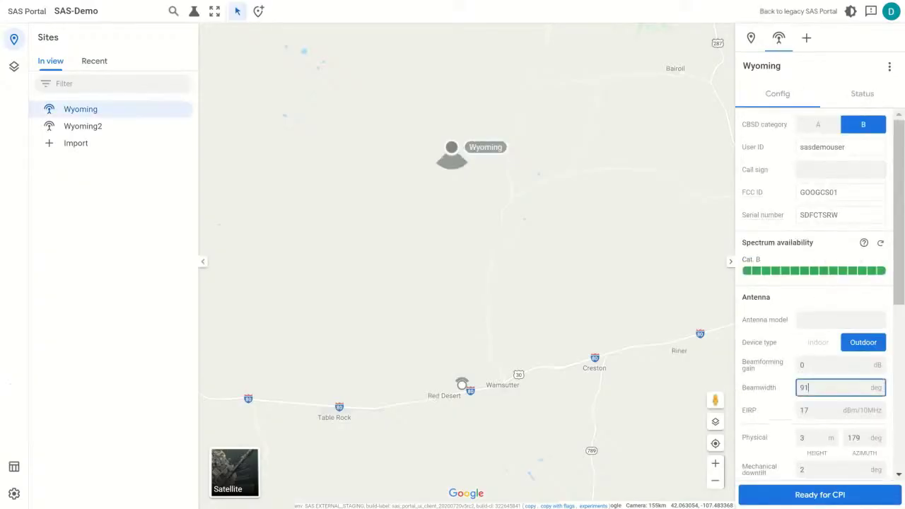
{"action": "double_click", "coordinate": [856, 437]}
{"action": "type", "text": "178"}
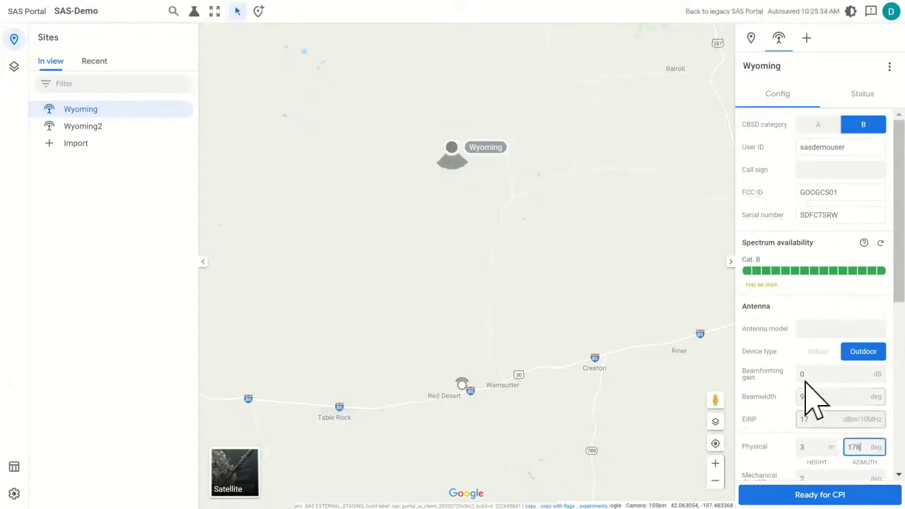
{"action": "scroll", "coordinate": [806, 383], "scroll_direction": "down", "scroll_amount": 10}
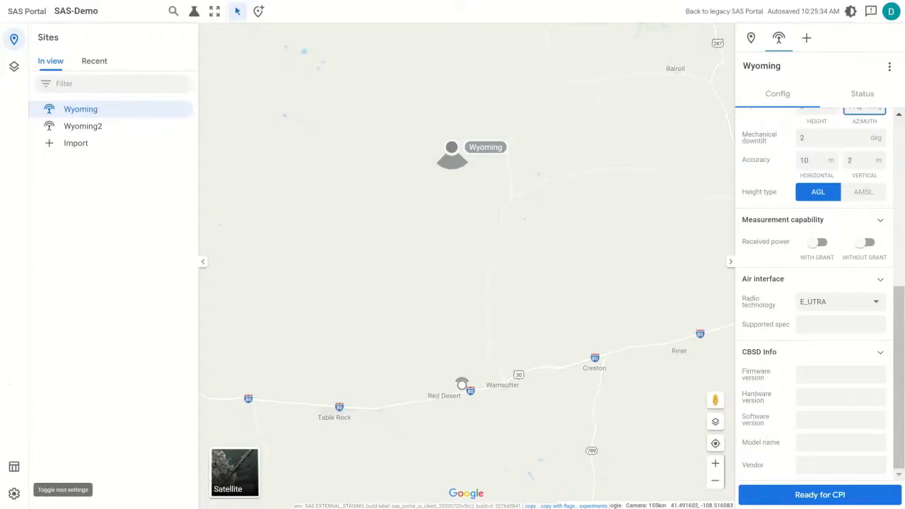
Open SAS-Demo's User management and review the Admin, CPI, Editor and Viewer members.
{"action": "left_click", "coordinate": [14, 493]}
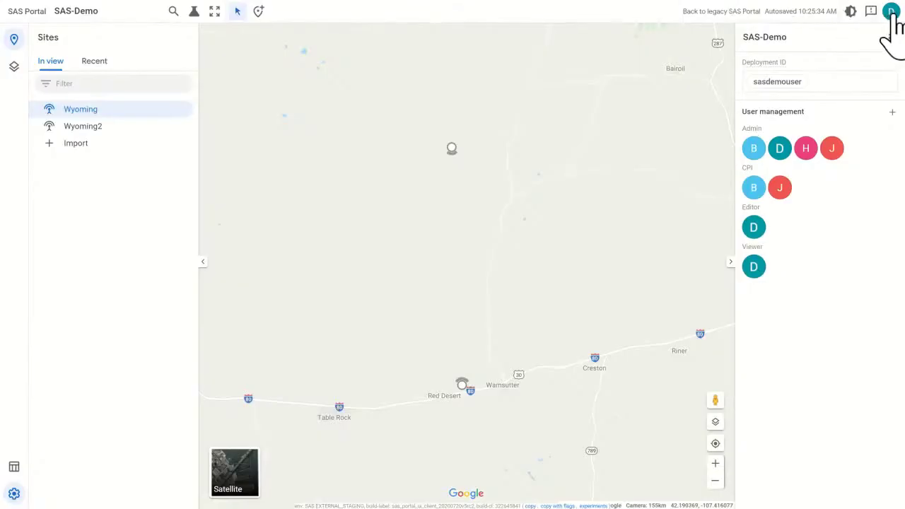
{"action": "mouse_move", "coordinate": [781, 152]}
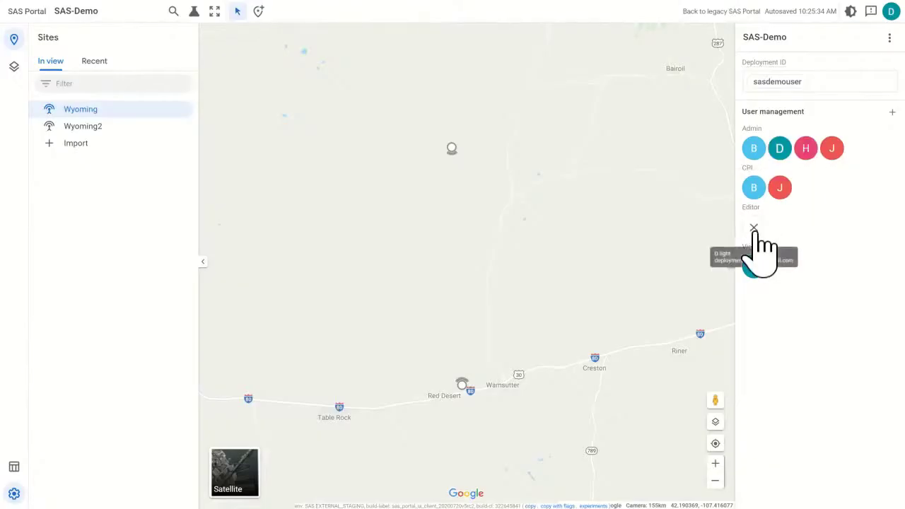
{"action": "mouse_move", "coordinate": [759, 270]}
{"action": "mouse_move", "coordinate": [760, 192]}
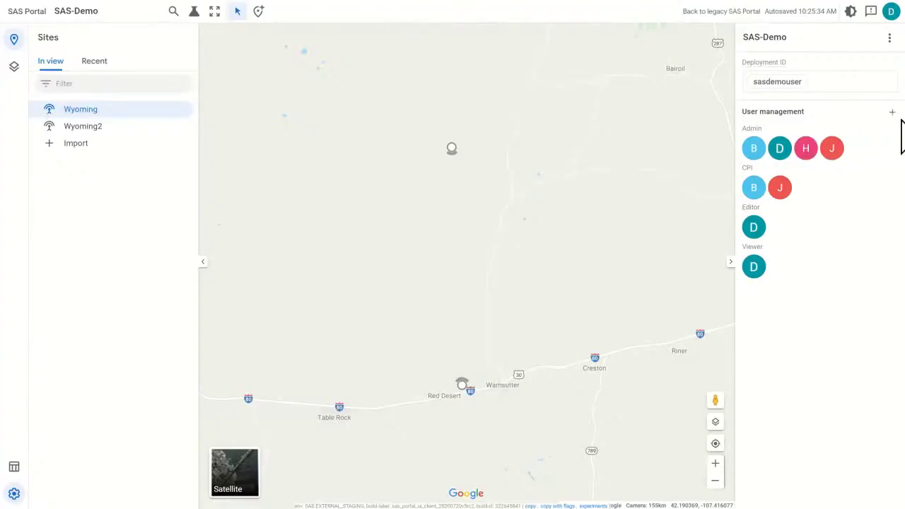
Share SAS-Demo with the tester's e-mail address in the CPI role.
{"action": "left_click", "coordinate": [892, 113]}
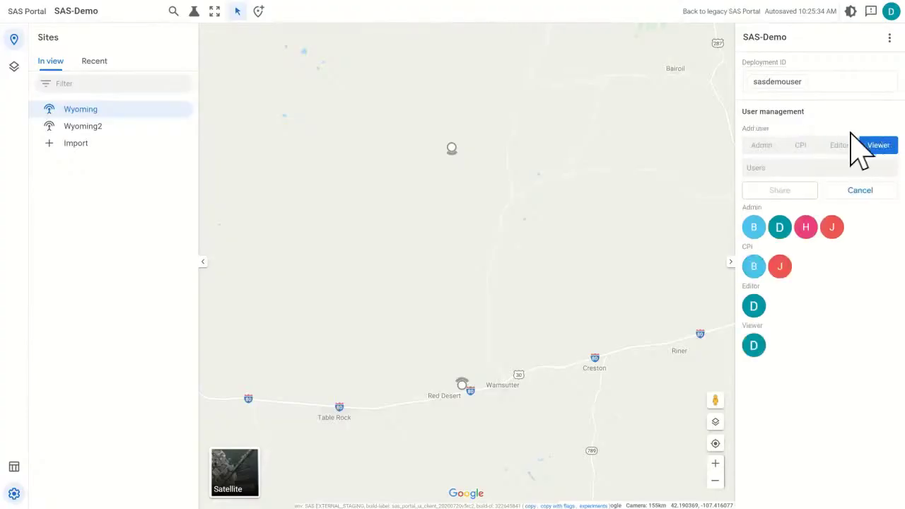
{"action": "left_click", "coordinate": [800, 148]}
{"action": "left_click", "coordinate": [818, 167]}
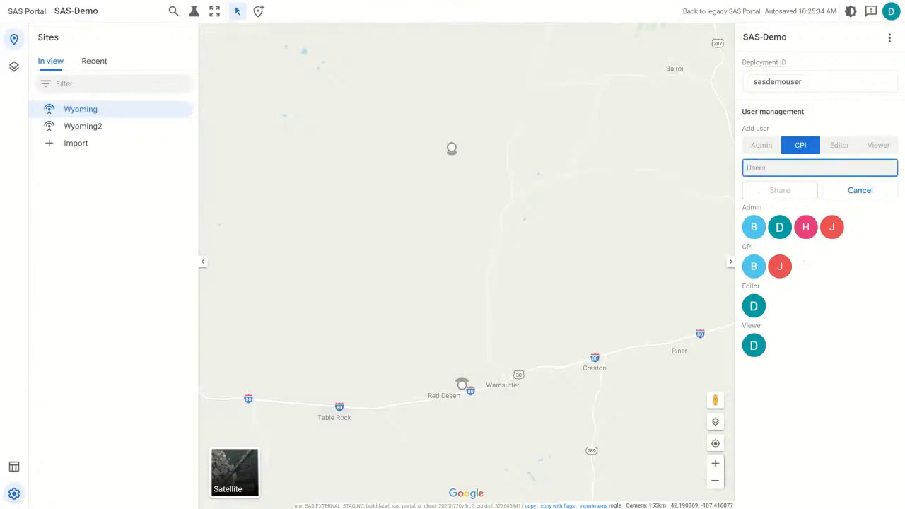
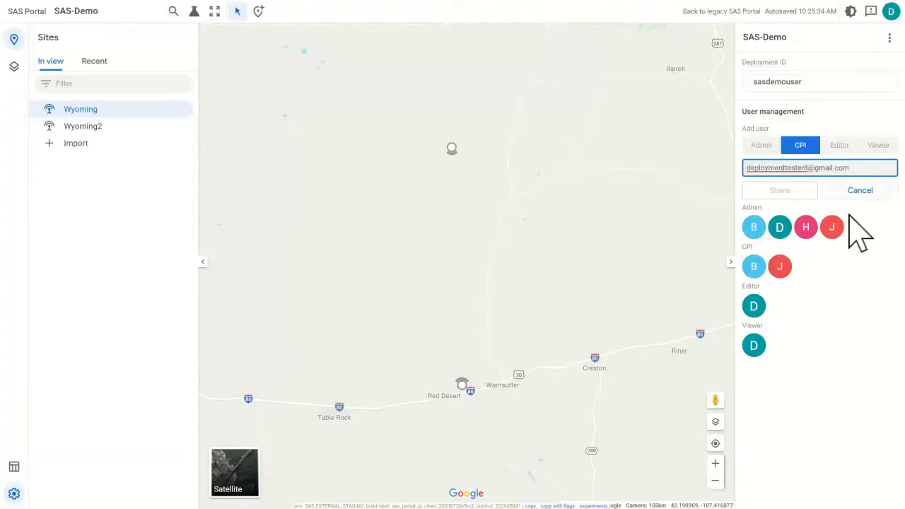
{"action": "left_click", "coordinate": [819, 169]}
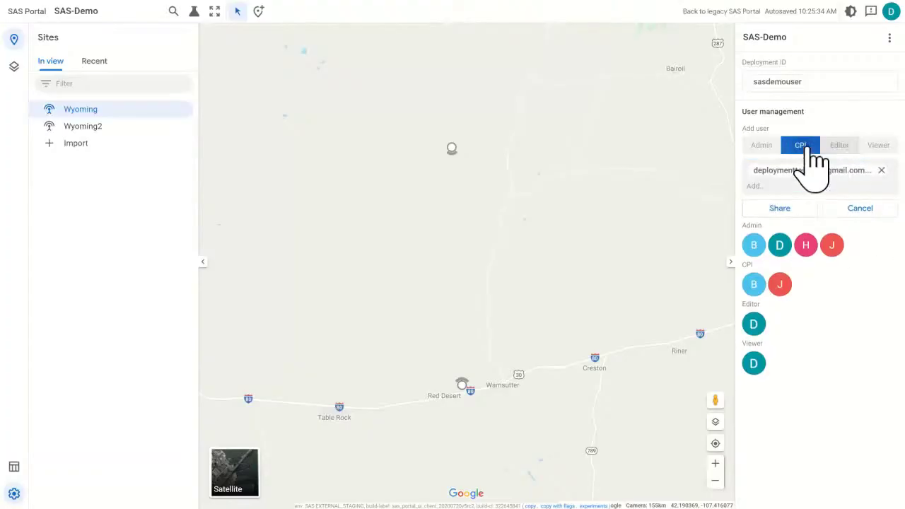
{"action": "left_click", "coordinate": [784, 206]}
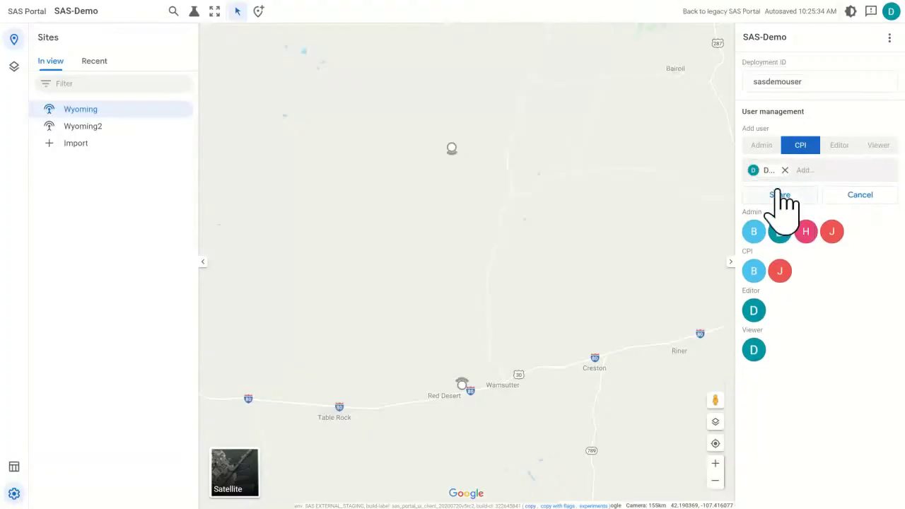
{"action": "left_click", "coordinate": [780, 194]}
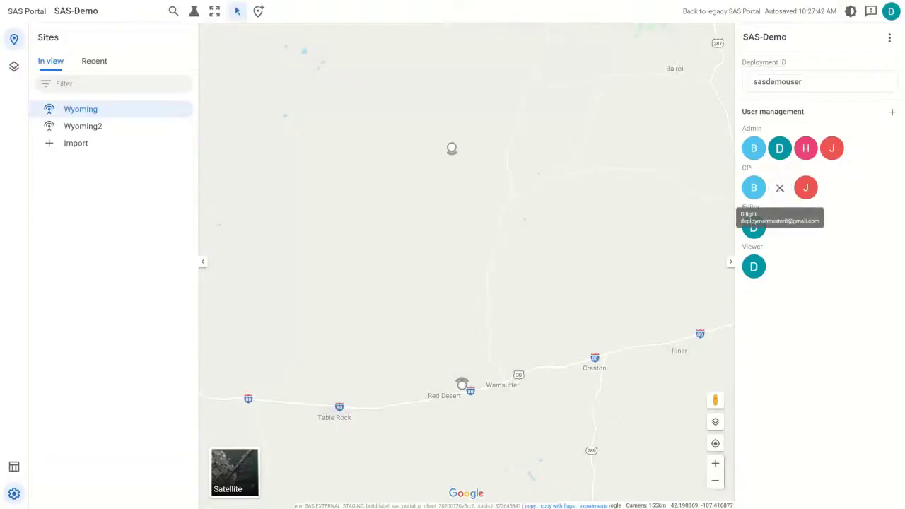
Sign the Wyoming device's configuration, then resume the slideshow at slide 9, FAQ #3.
{"action": "left_click", "coordinate": [531, 215]}
{"action": "left_click", "coordinate": [451, 149]}
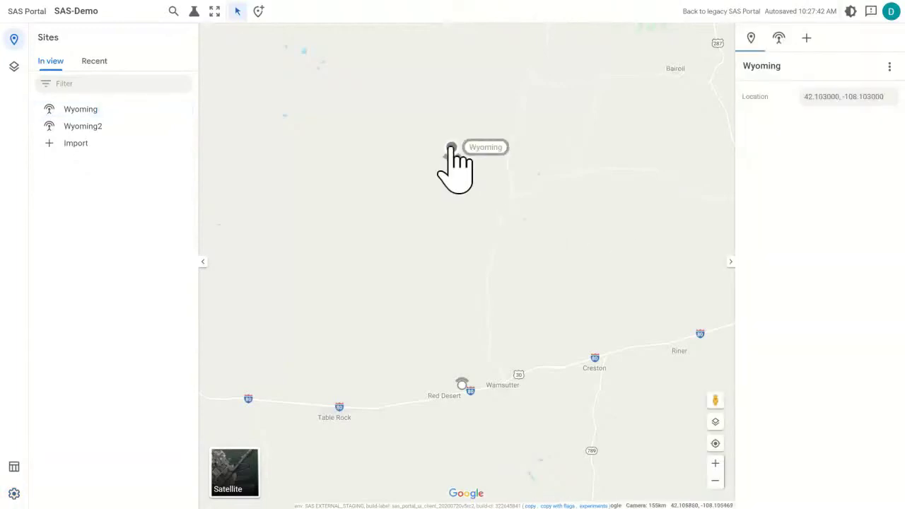
{"action": "left_click", "coordinate": [778, 38]}
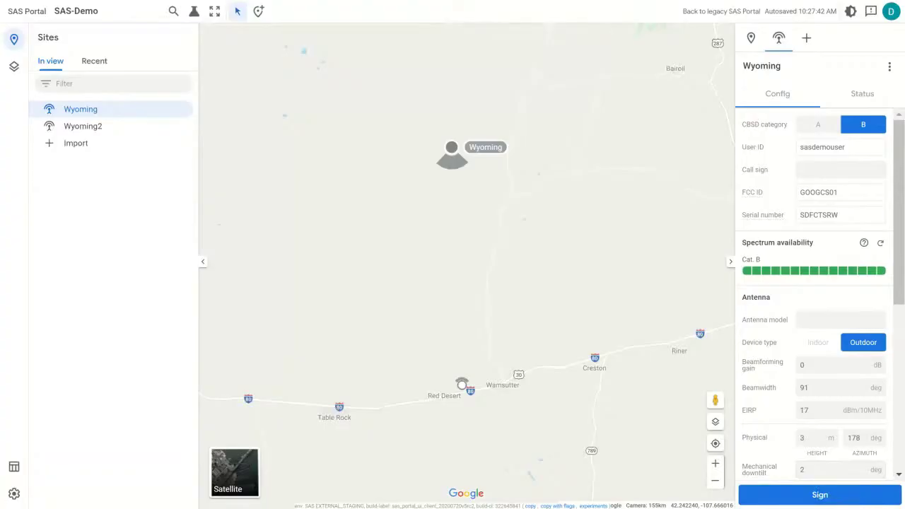
{"action": "left_click", "coordinate": [847, 497]}
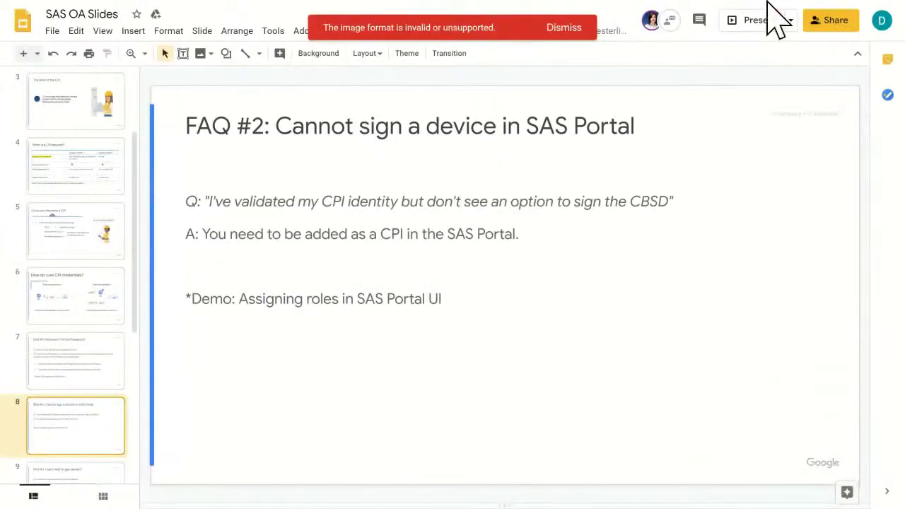
{"action": "left_click", "coordinate": [758, 23]}
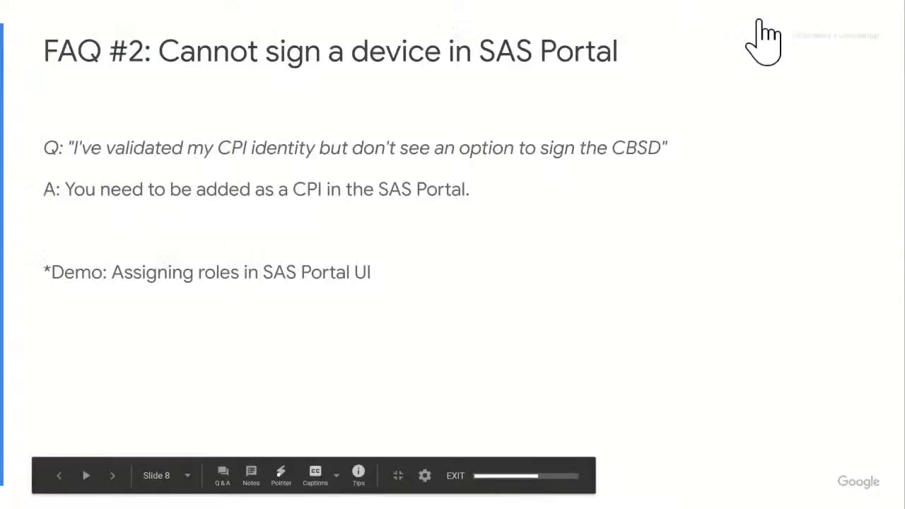
{"action": "key", "text": "Right"}
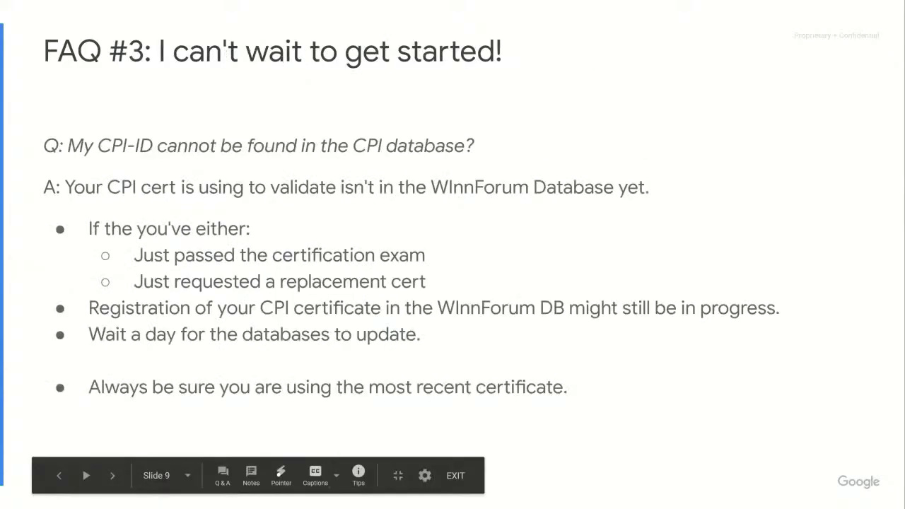